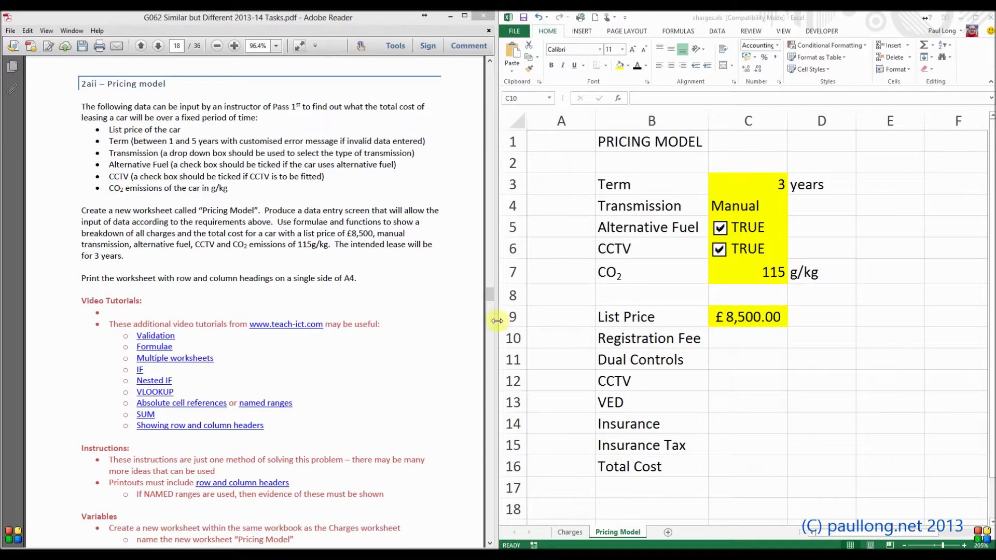
- Highlight the charges-breakdown requirement, then the Registration, Dual Controls and CCTV fee lines on page 16
mouse_move(277, 222)
mouse_down()
mouse_move(382, 223)
mouse_move(399, 235)
mouse_move(176, 235)
mouse_move(254, 244)
mouse_move(276, 235)
mouse_up()
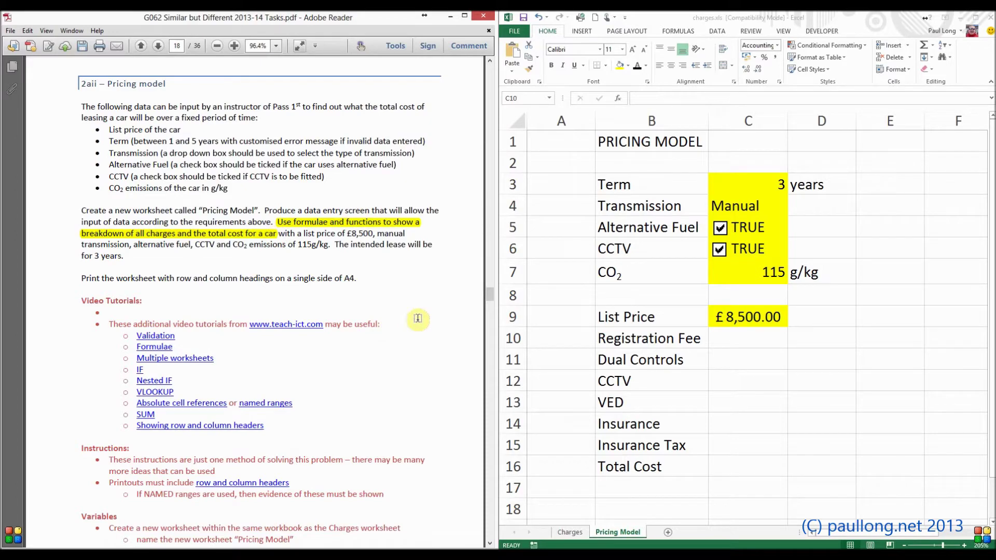
drag(490, 294, 489, 268)
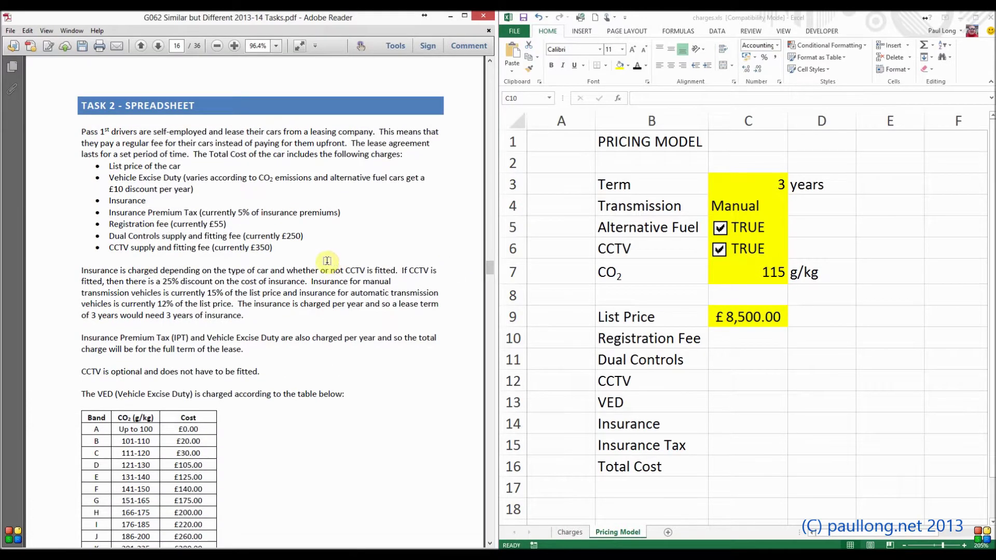
scroll(326, 264, down, 1)
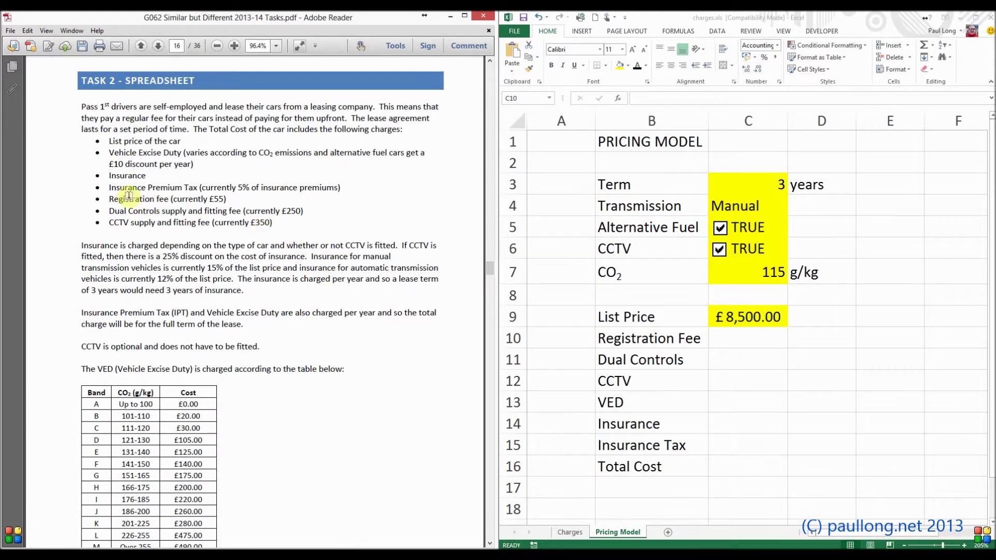
mouse_move(110, 200)
mouse_down()
mouse_move(283, 224)
mouse_move(269, 223)
mouse_up()
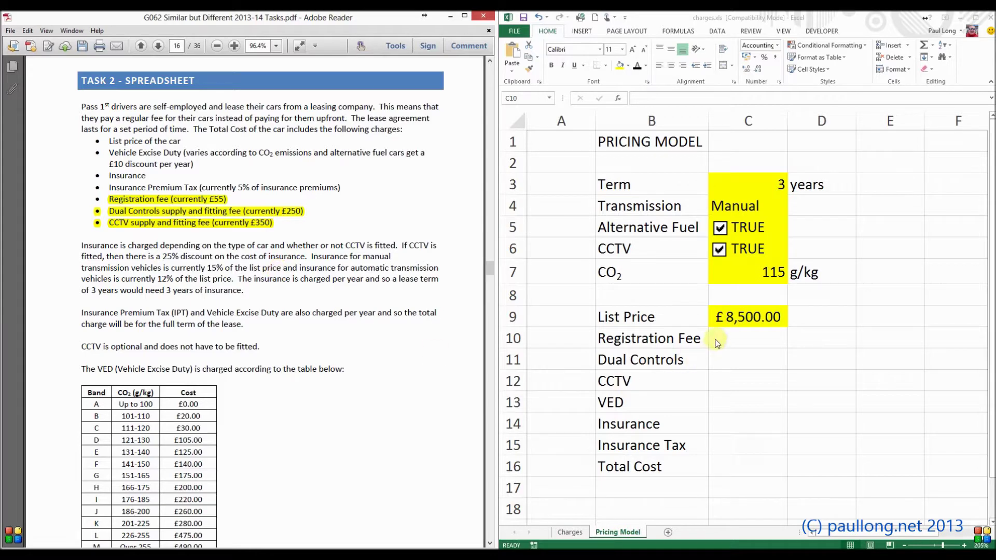
click(747, 342)
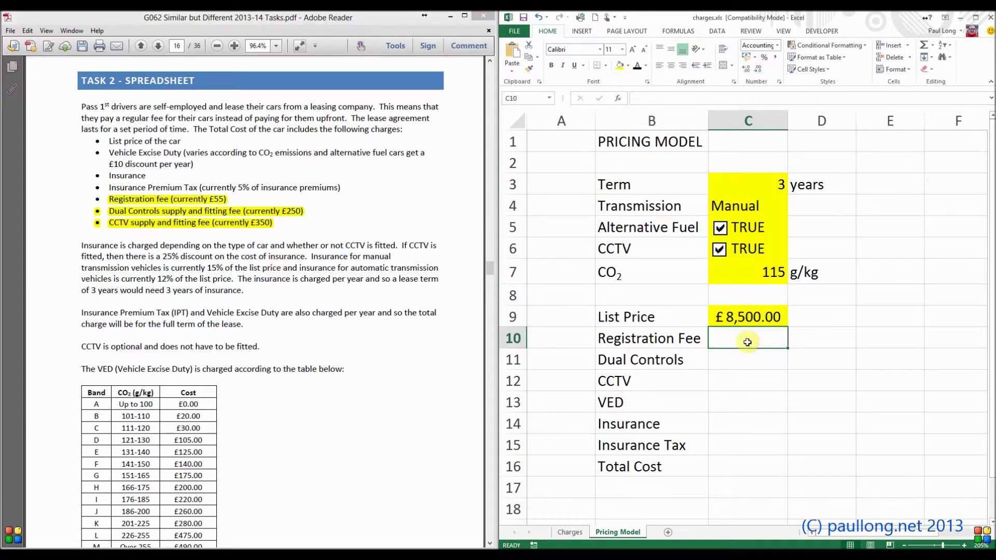
- Enter 55 in Registration Fee cell C10, then clear it and begin a formula with =
text(55)
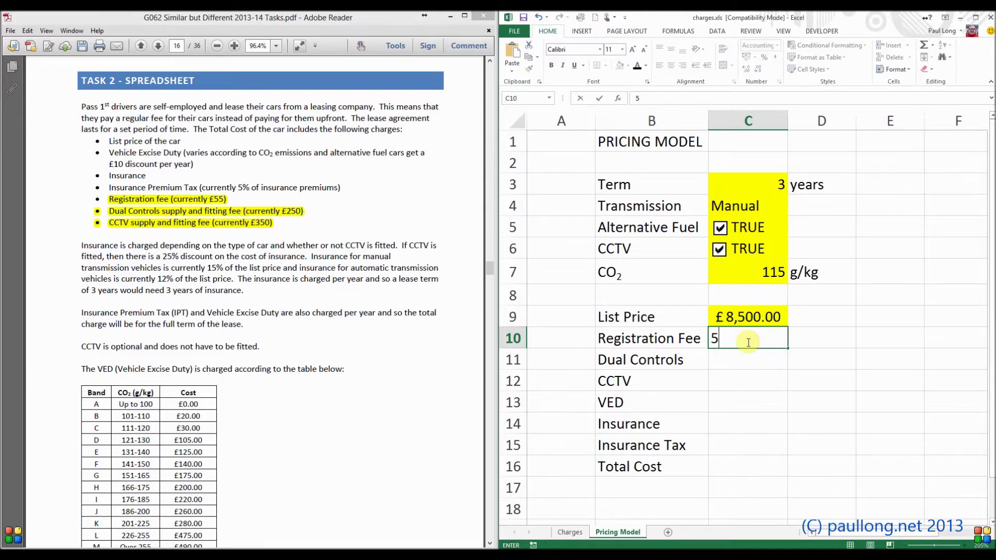
key(Return)
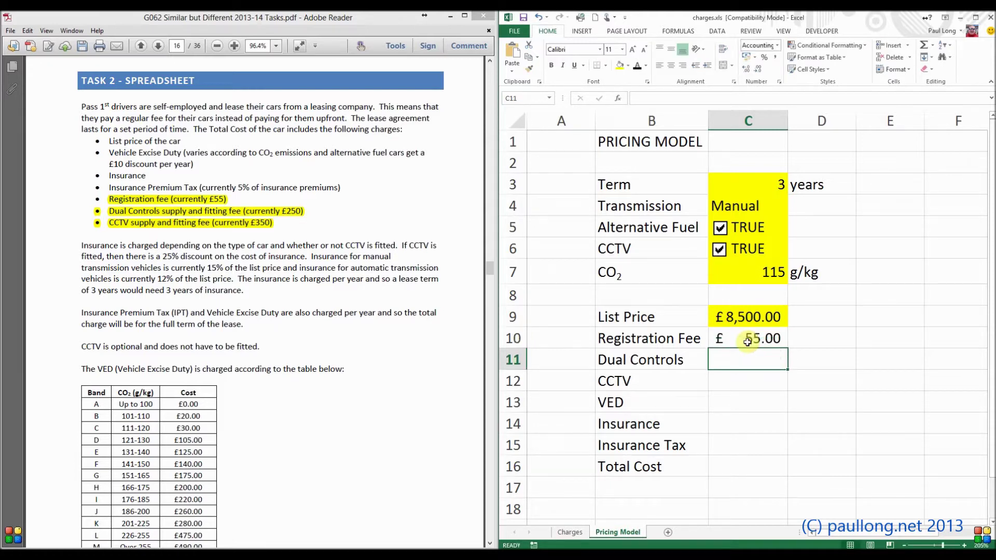
click(747, 342)
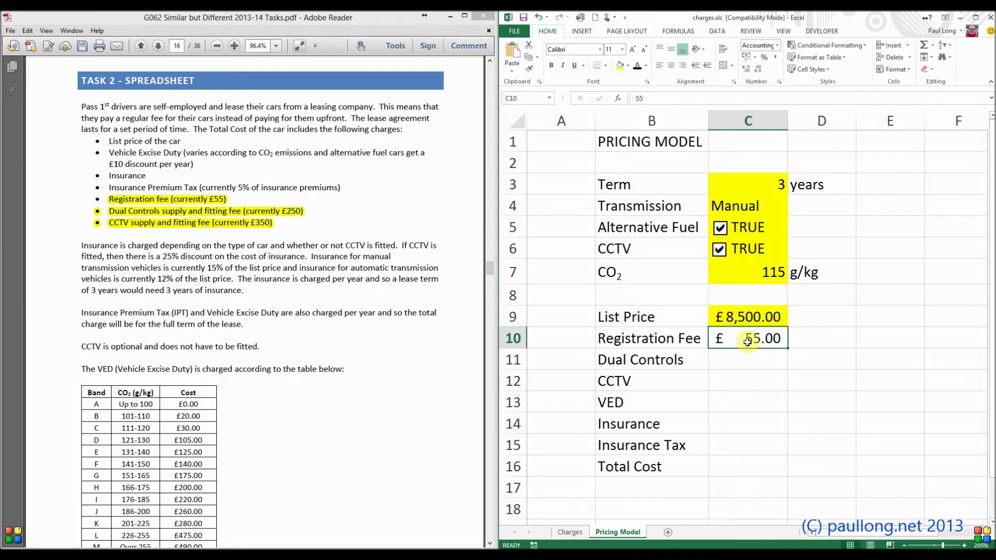
key(Delete)
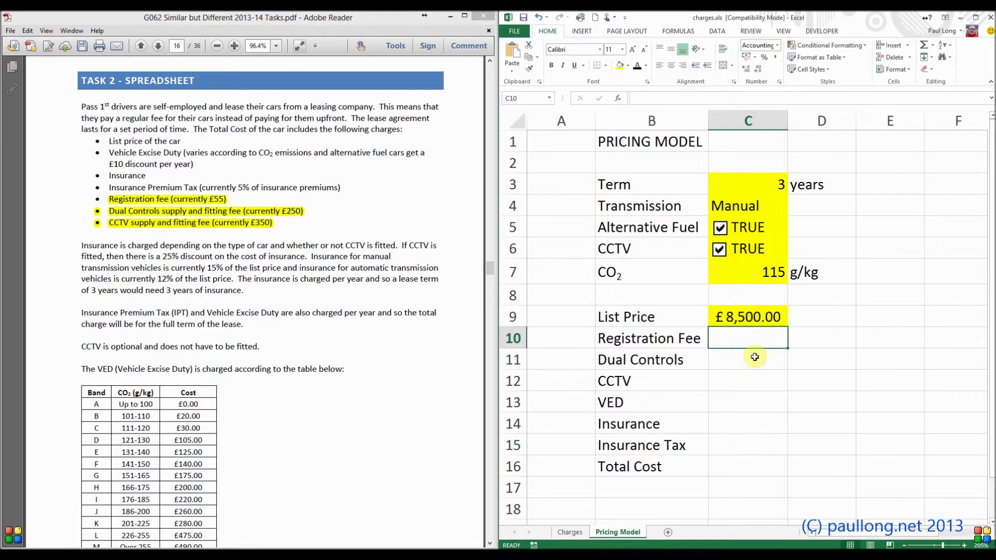
text(=)
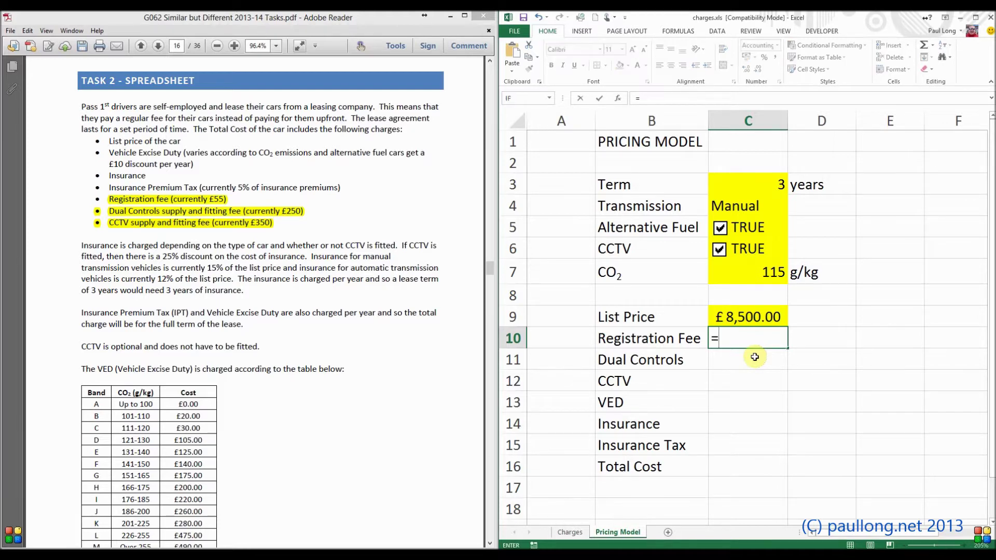
- Link C10 to Charges!B1 so the Registration Fee shows £55.00, and check the formula
click(575, 533)
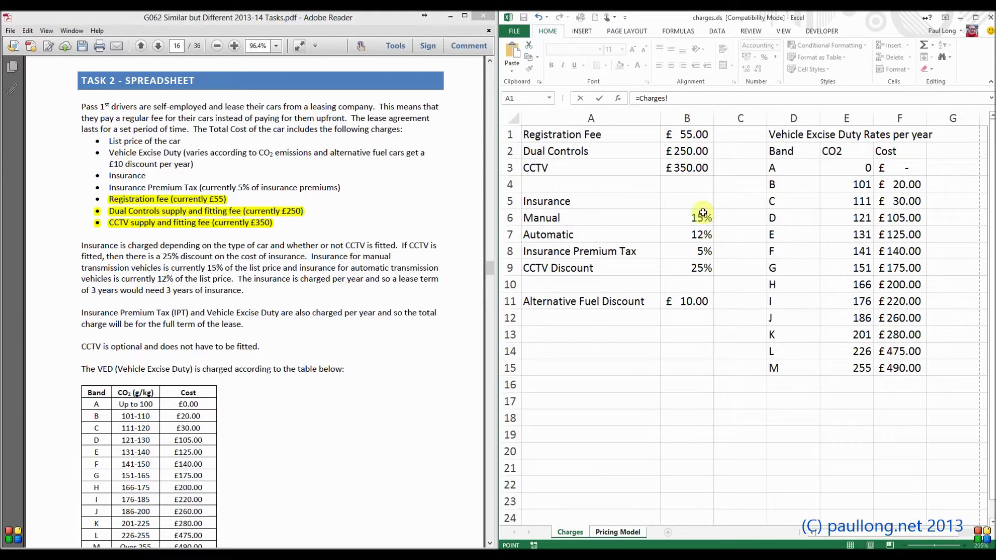
click(692, 135)
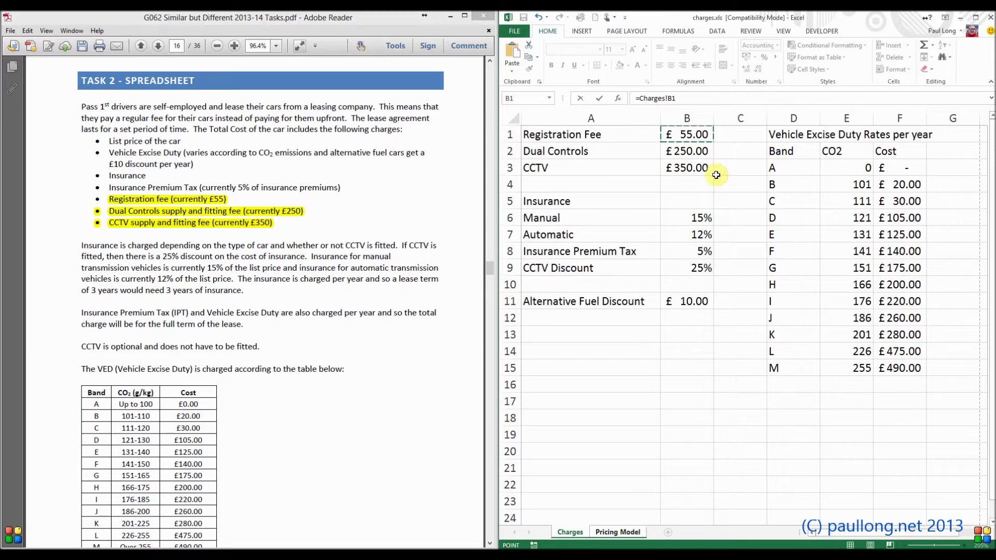
key(Return)
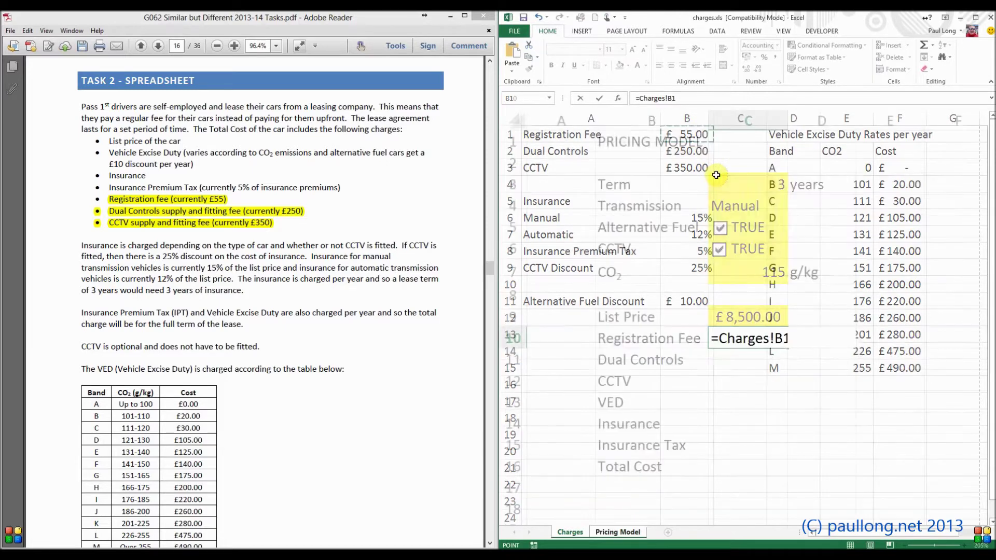
click(768, 335)
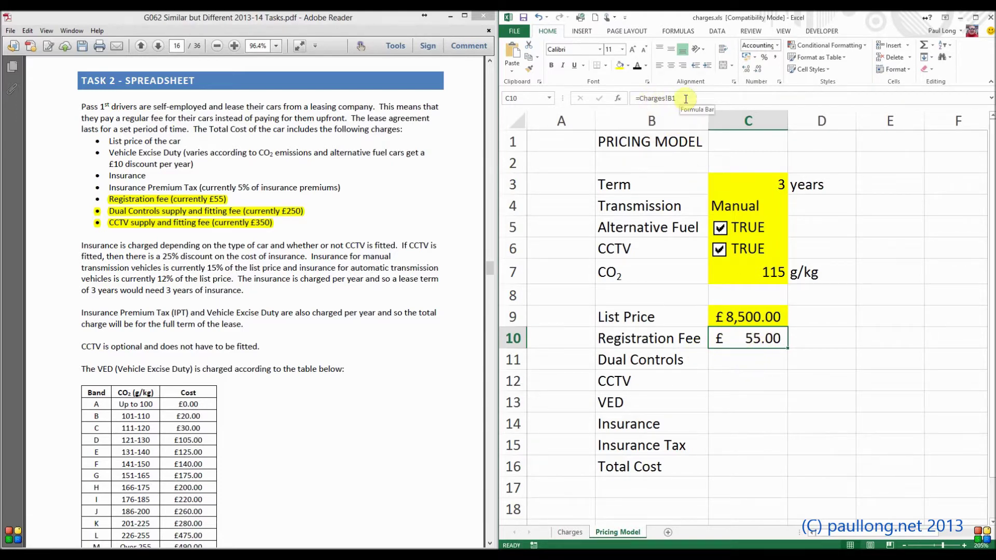
click(745, 362)
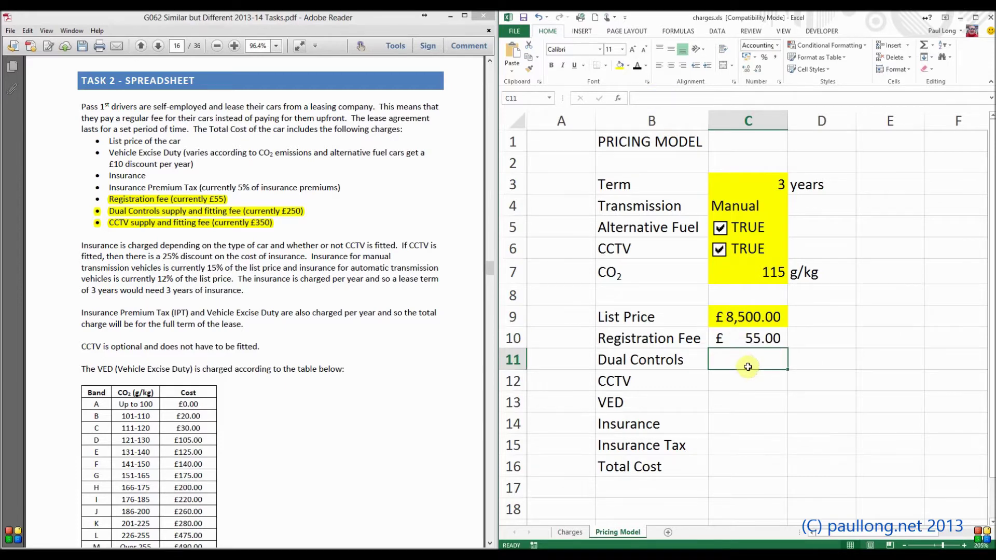
- Enter =Charges!B2 in C11 so the Dual Controls charge shows £250.00
text(=)
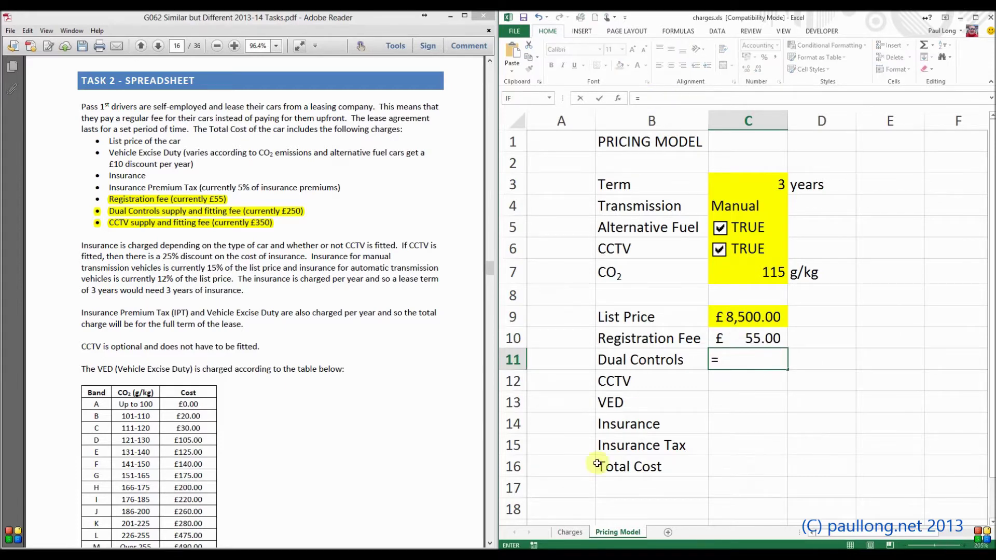
click(581, 537)
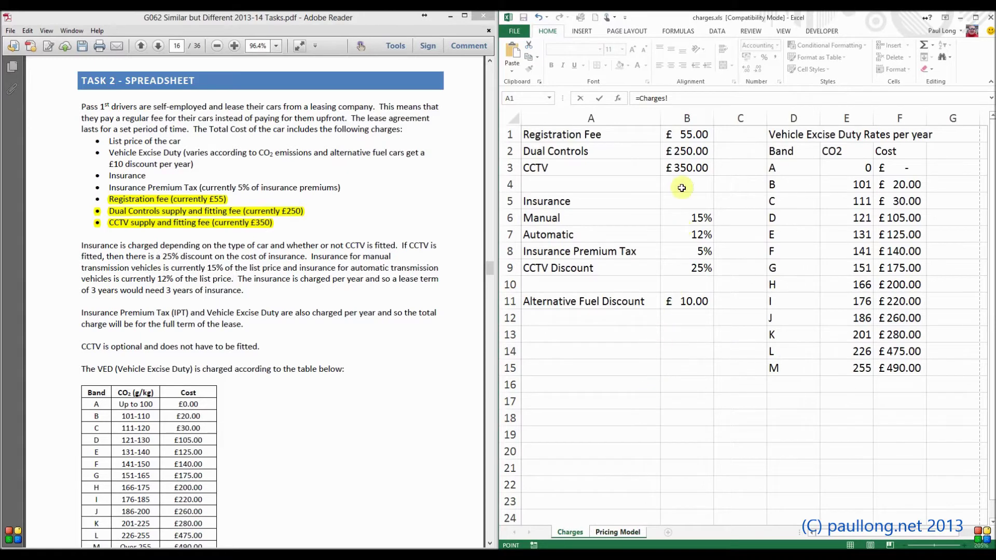
click(685, 151)
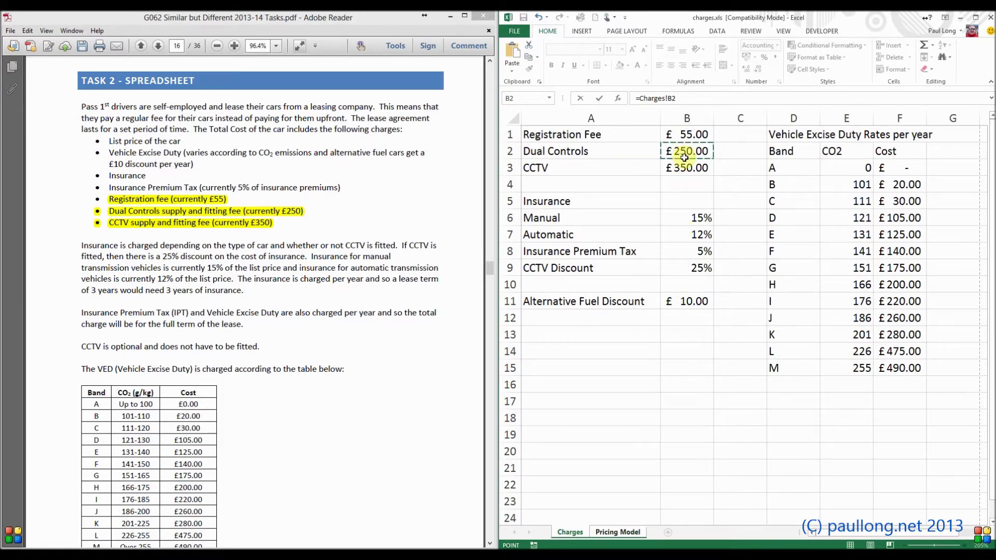
key(Return)
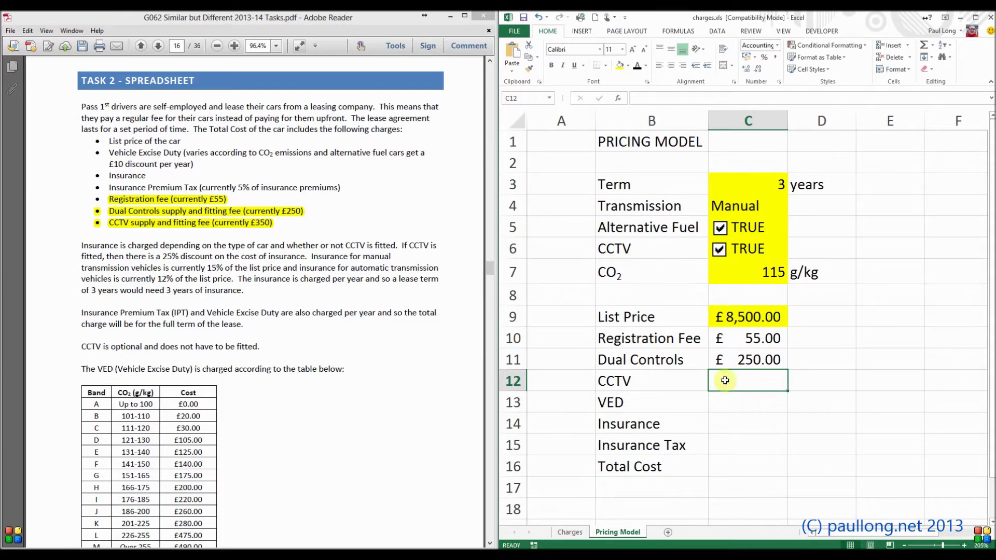
click(719, 251)
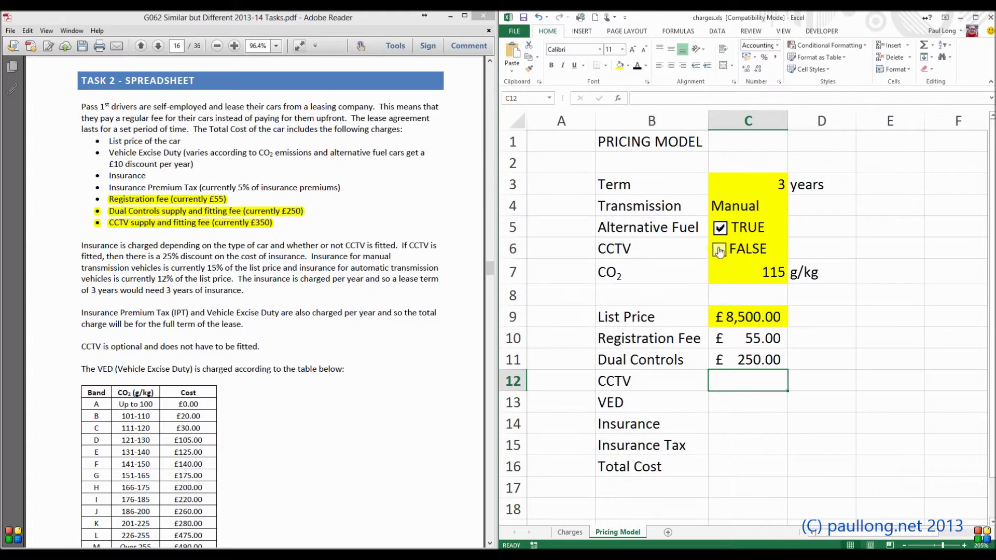
click(719, 251)
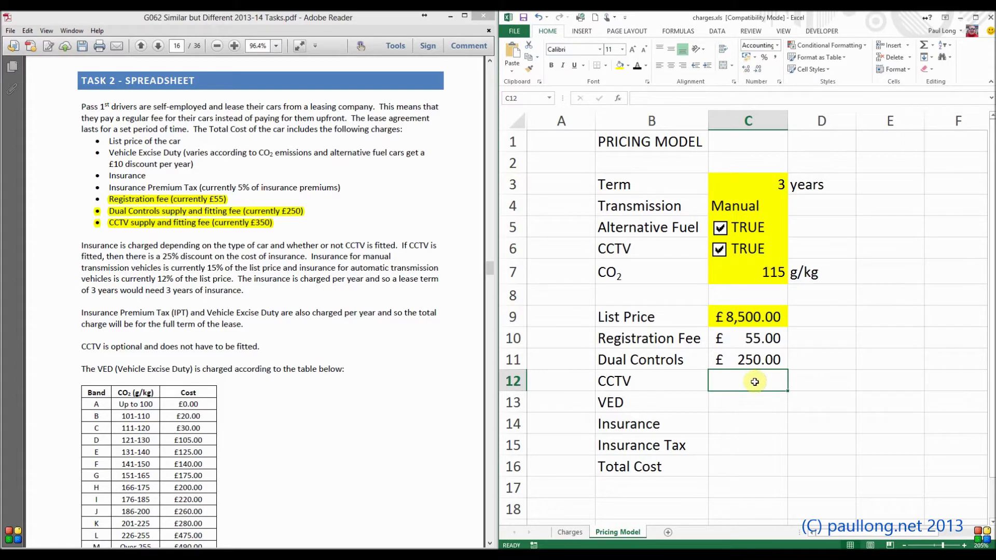
click(719, 251)
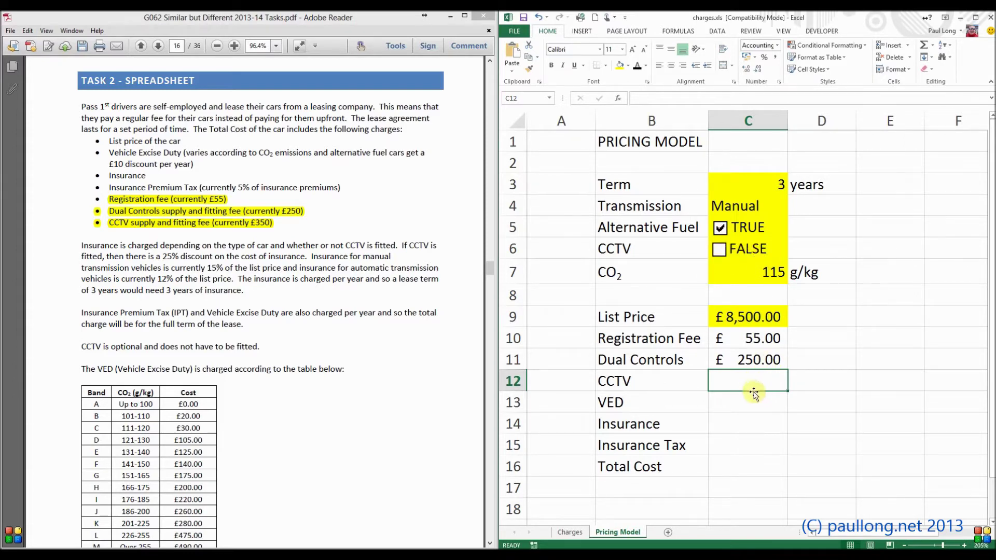
click(720, 253)
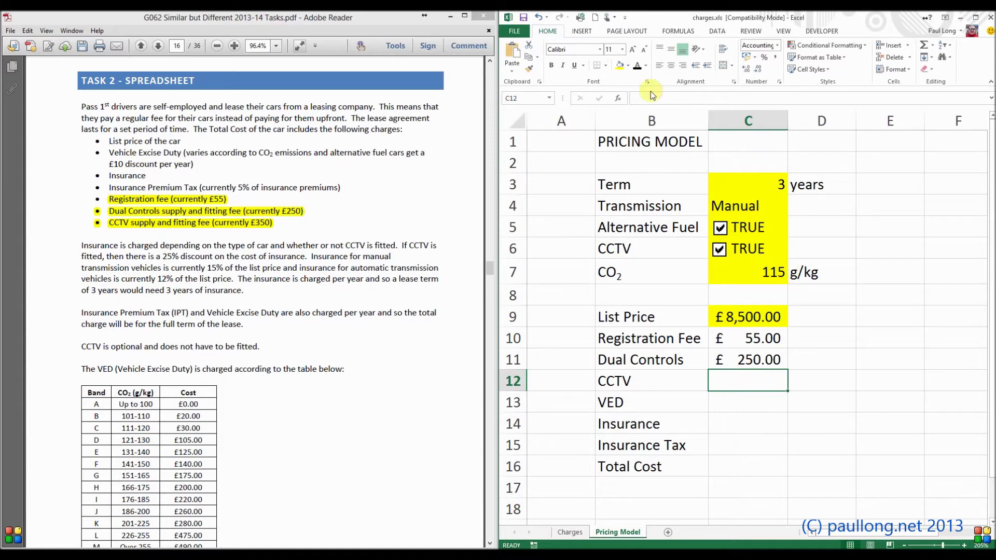
- Insert the IF function into C12, picking it from the All functions category
click(619, 100)
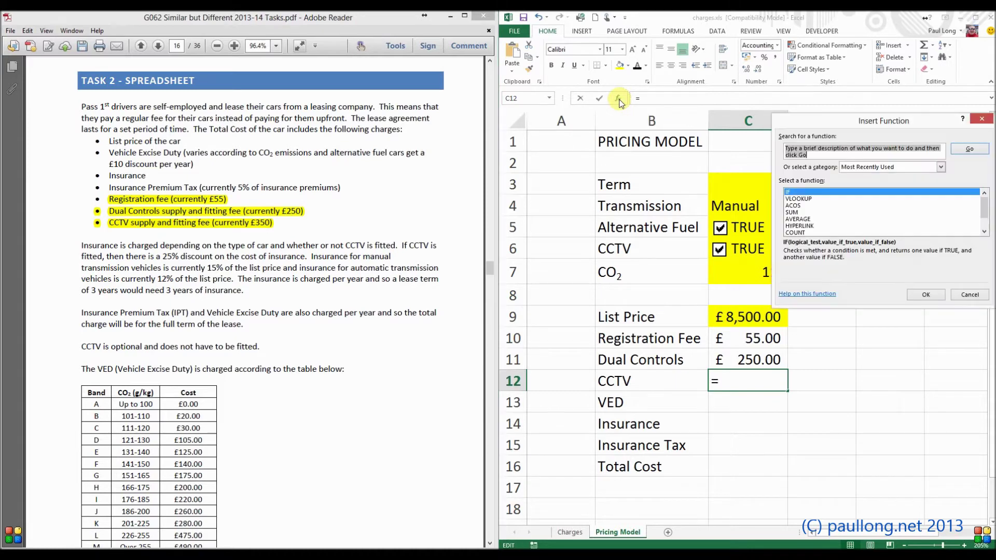
drag(821, 124, 602, 103)
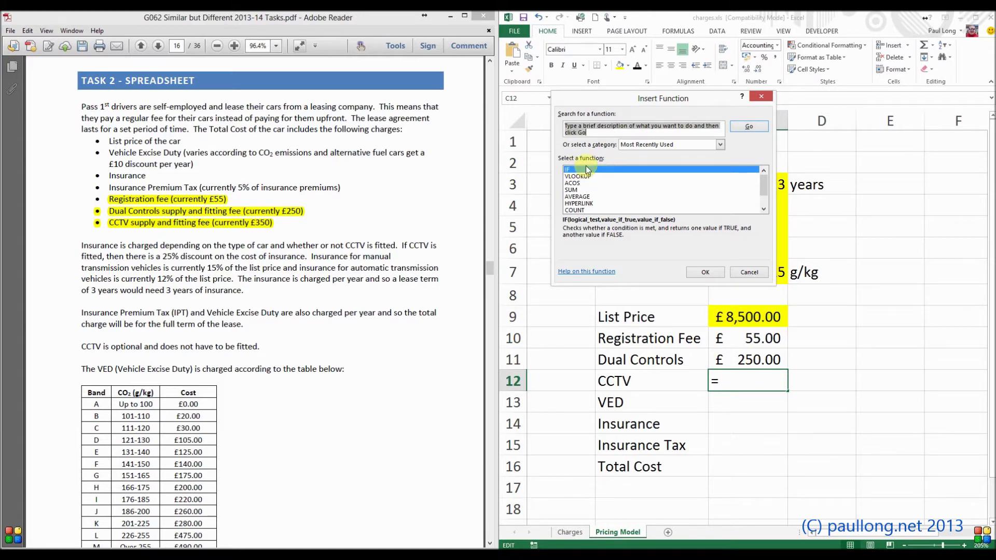
click(649, 144)
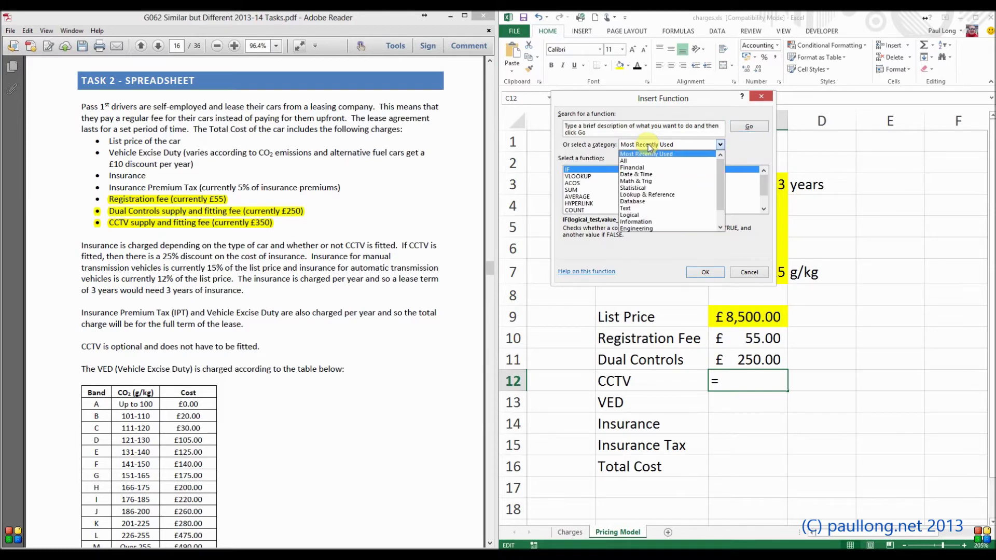
click(642, 162)
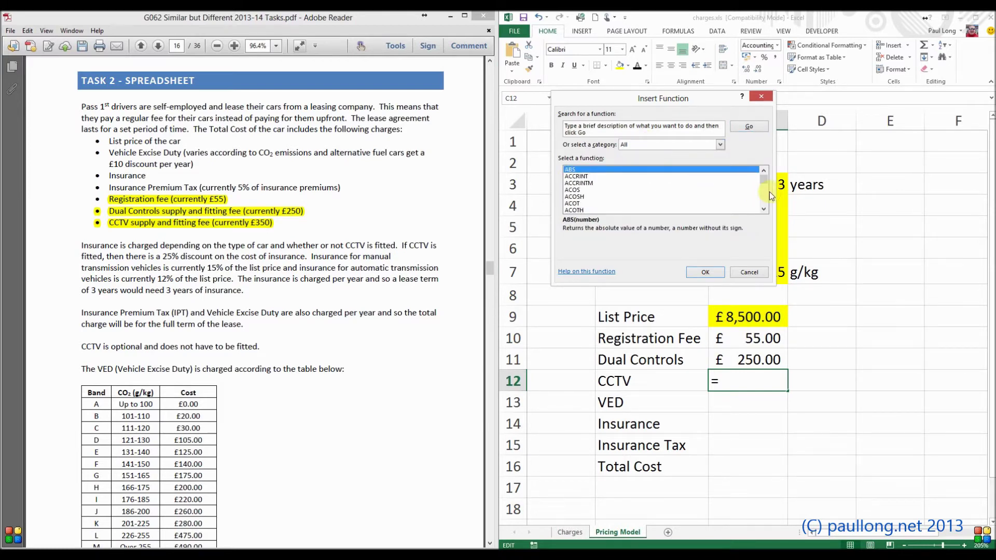
drag(765, 180, 768, 188)
click(767, 199)
click(767, 200)
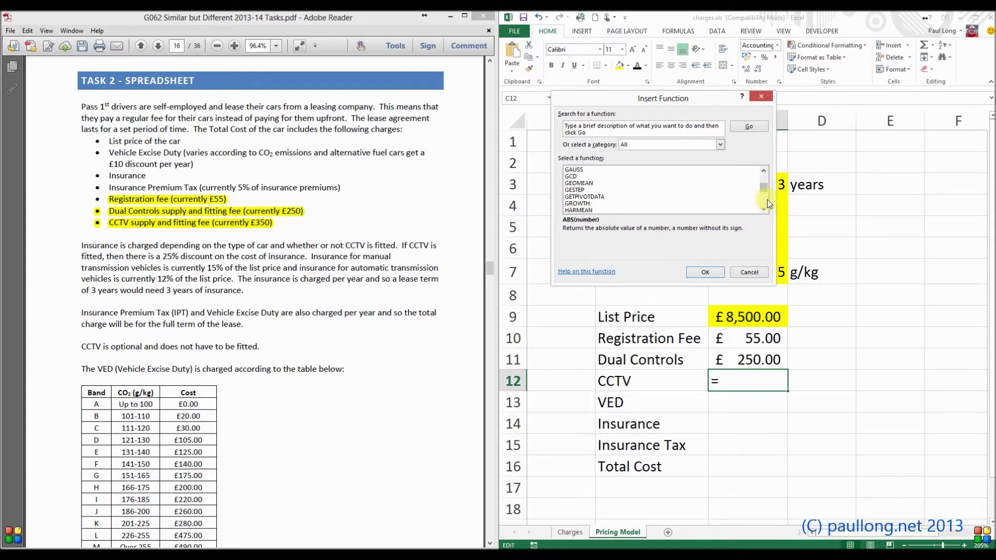
click(767, 200)
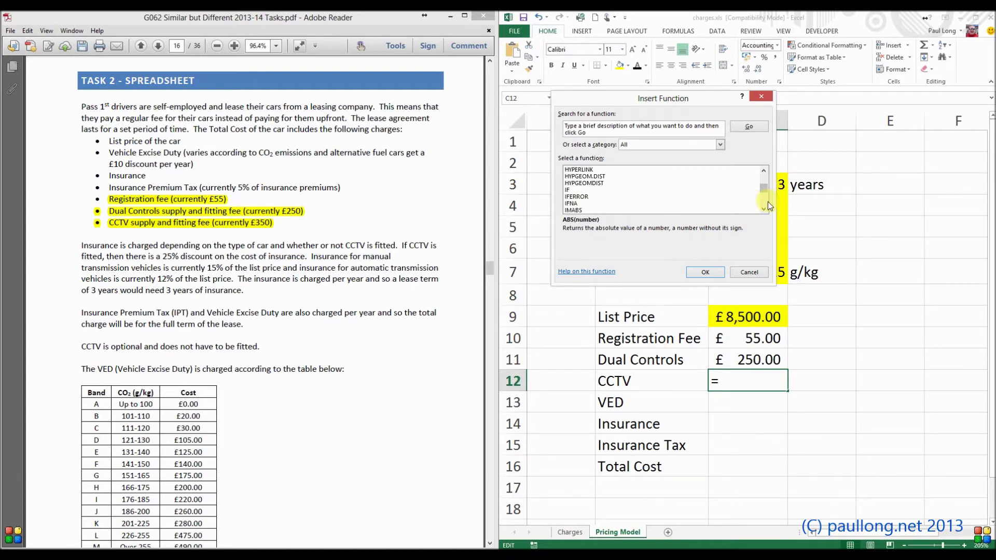
double_click(570, 190)
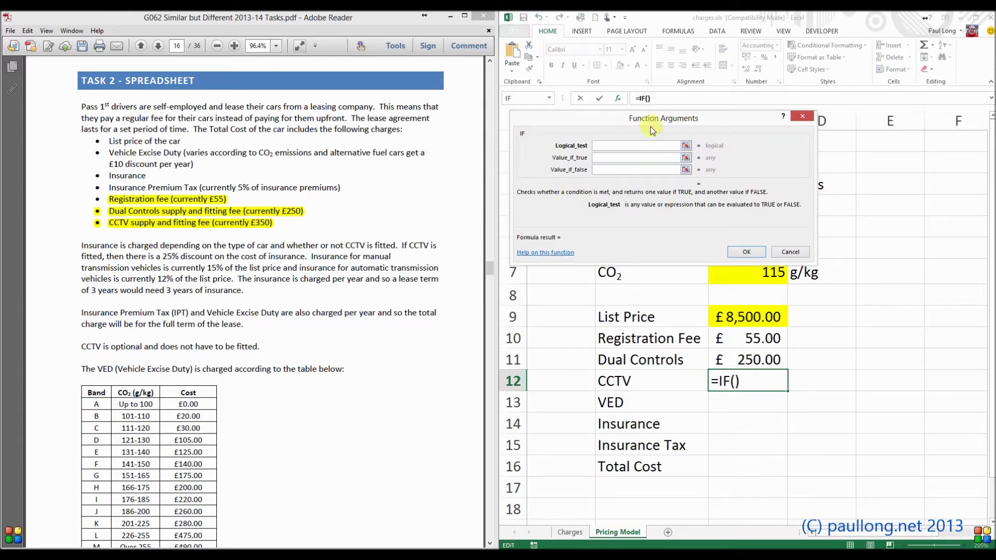
- Set the IF logical test to C6=TRUE and move on to the value-if-true argument
drag(661, 120, 815, 79)
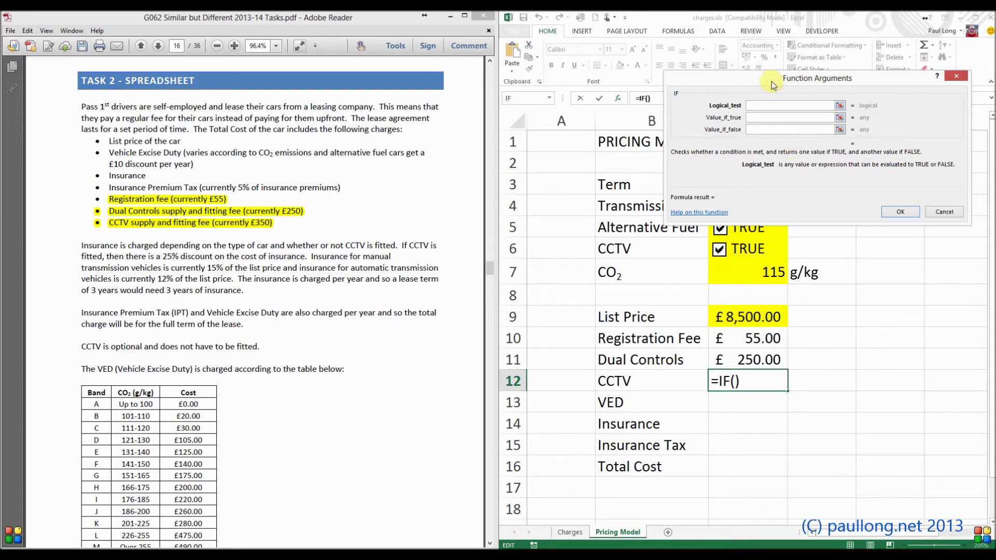
mouse_move(761, 82)
mouse_down()
mouse_move(749, 85)
mouse_move(757, 73)
mouse_up()
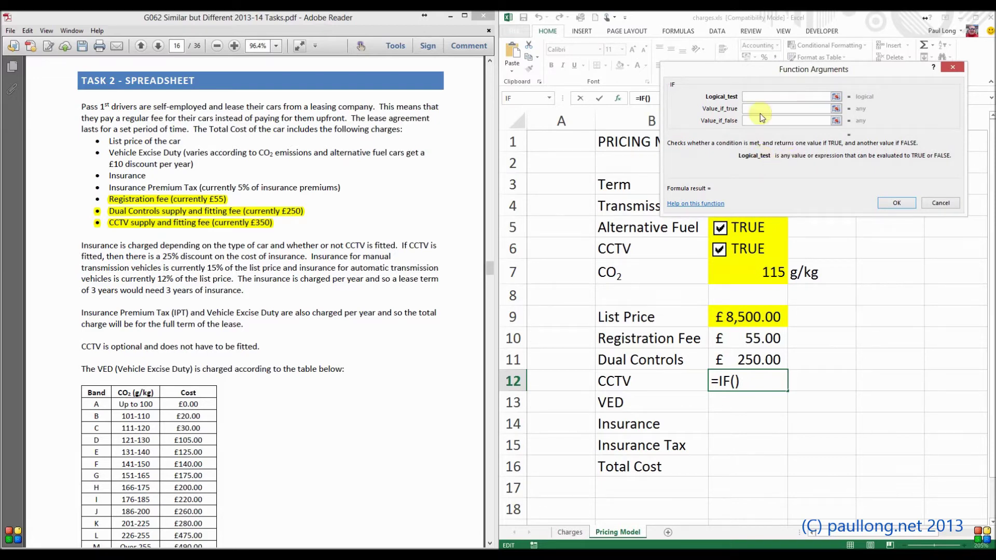
drag(748, 70, 692, 280)
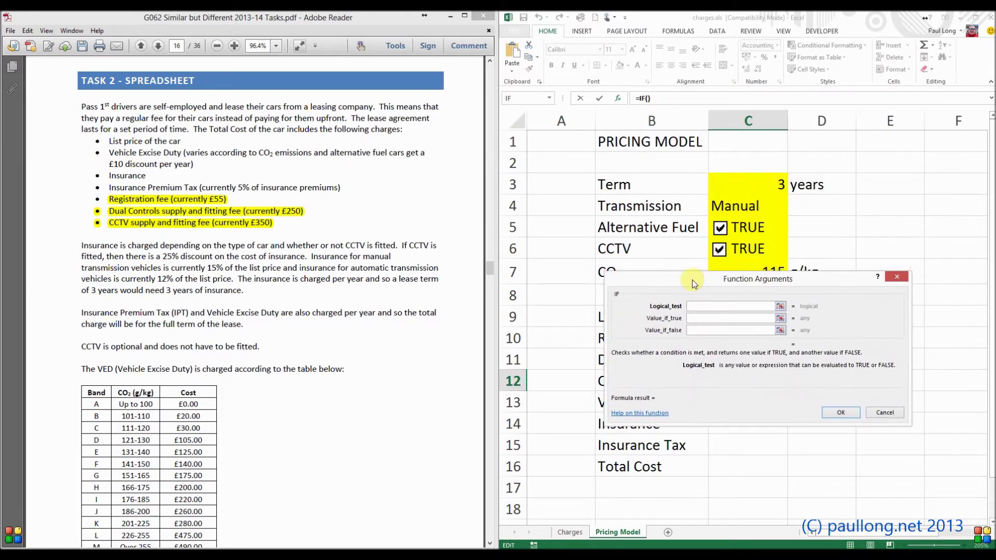
click(782, 247)
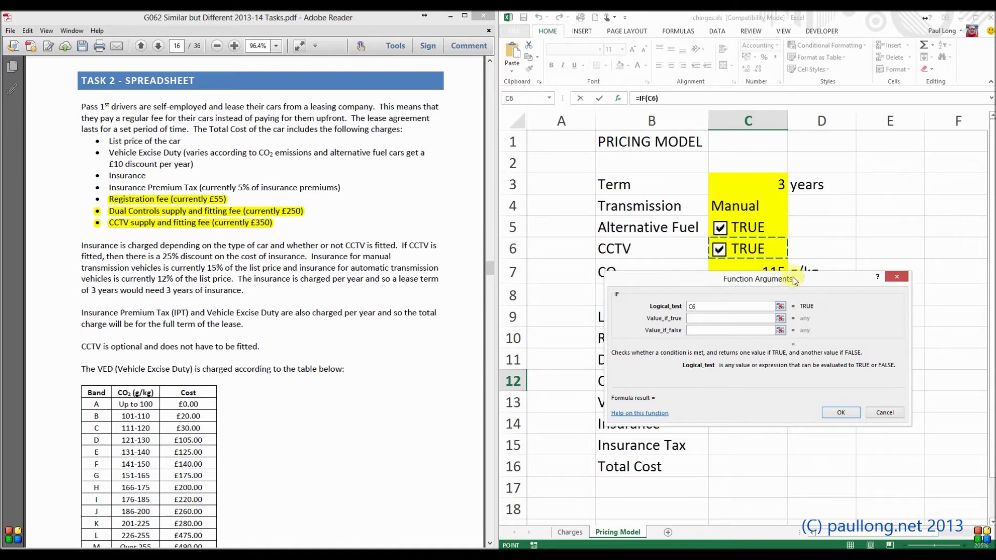
drag(797, 284, 810, 71)
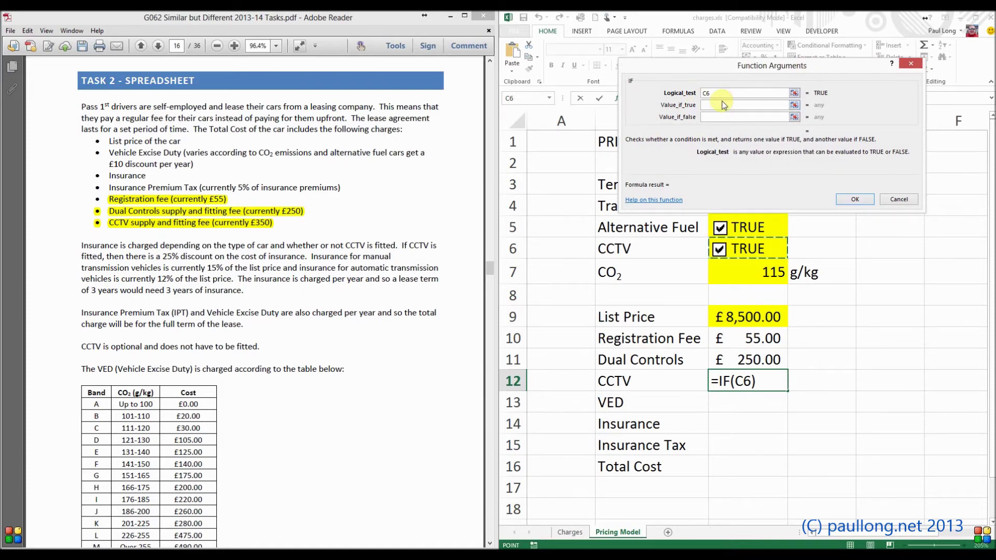
text(=TRUE)
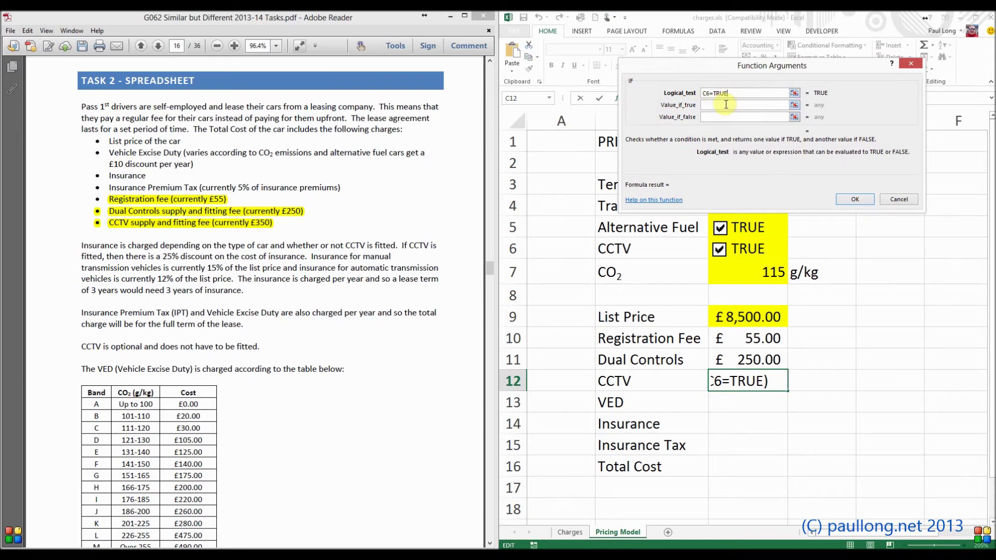
click(713, 106)
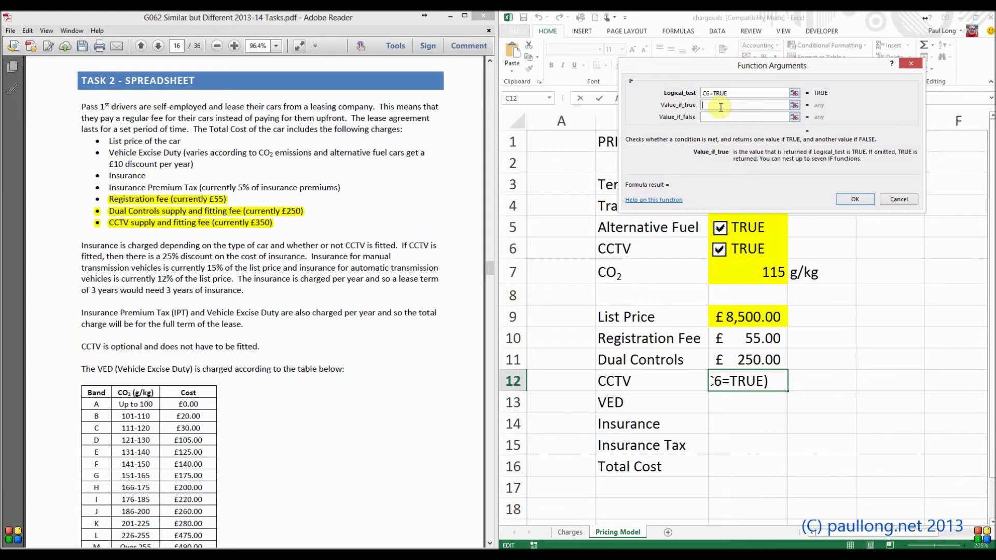
click(567, 537)
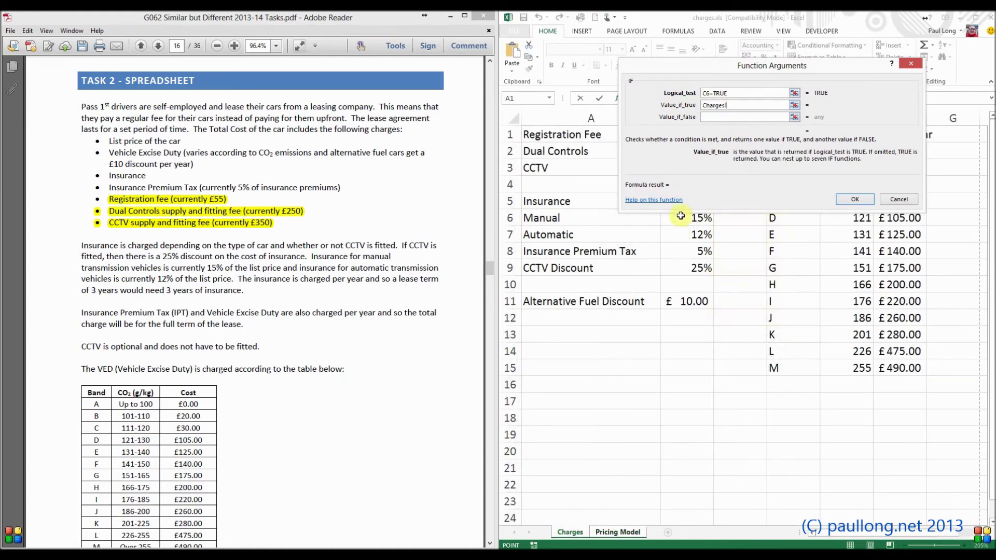
- Complete the IF with Charges!B3 when true and 0 when false, showing £350.00
drag(709, 68, 676, 205)
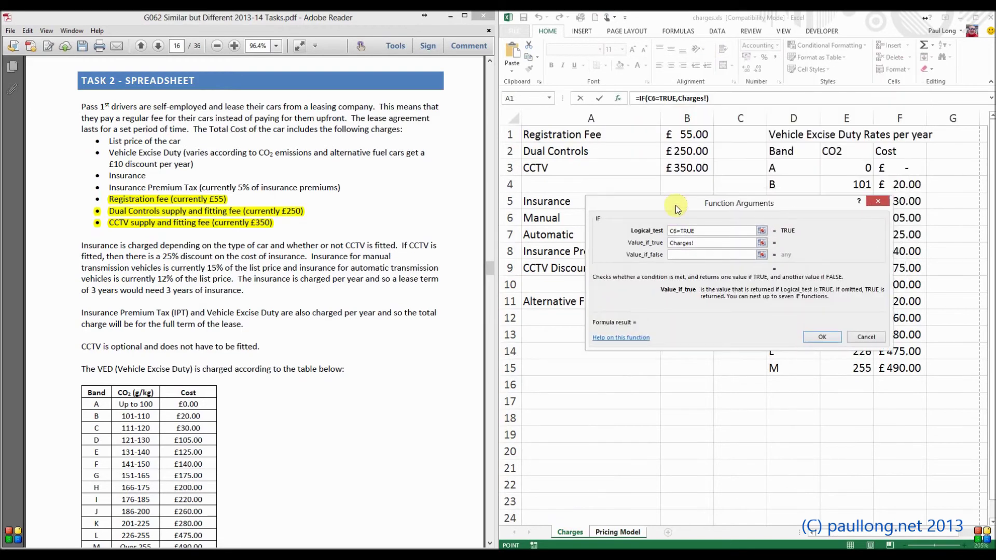
click(684, 171)
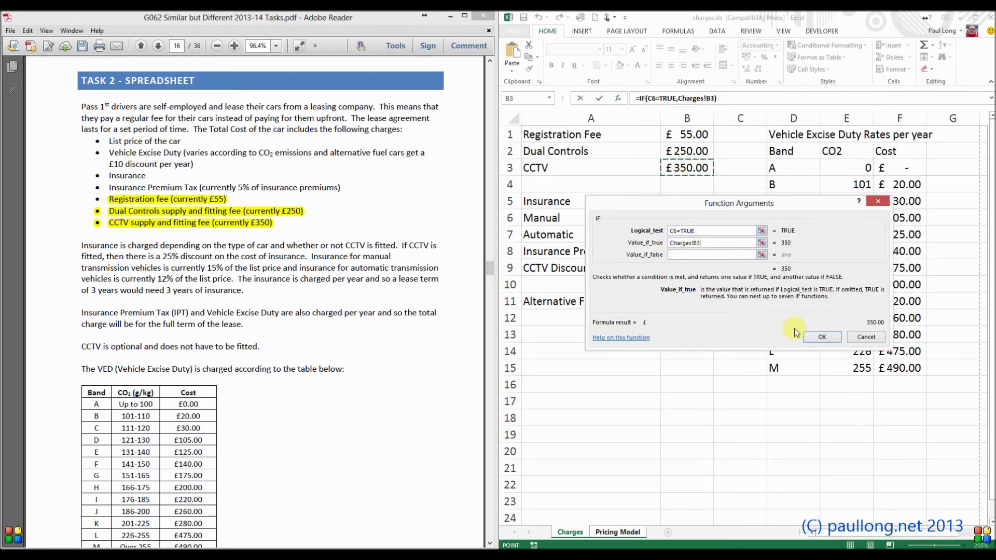
click(674, 255)
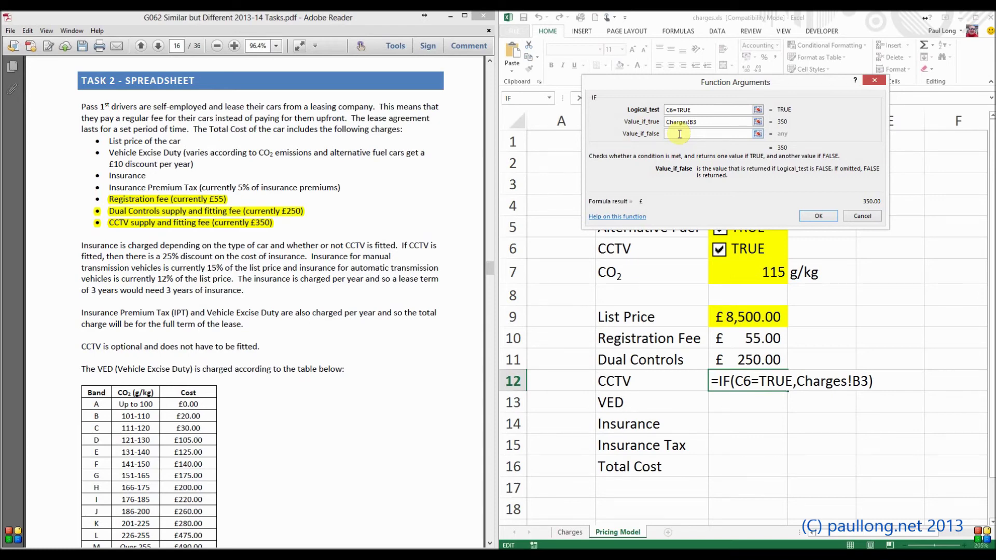
text(0)
click(803, 216)
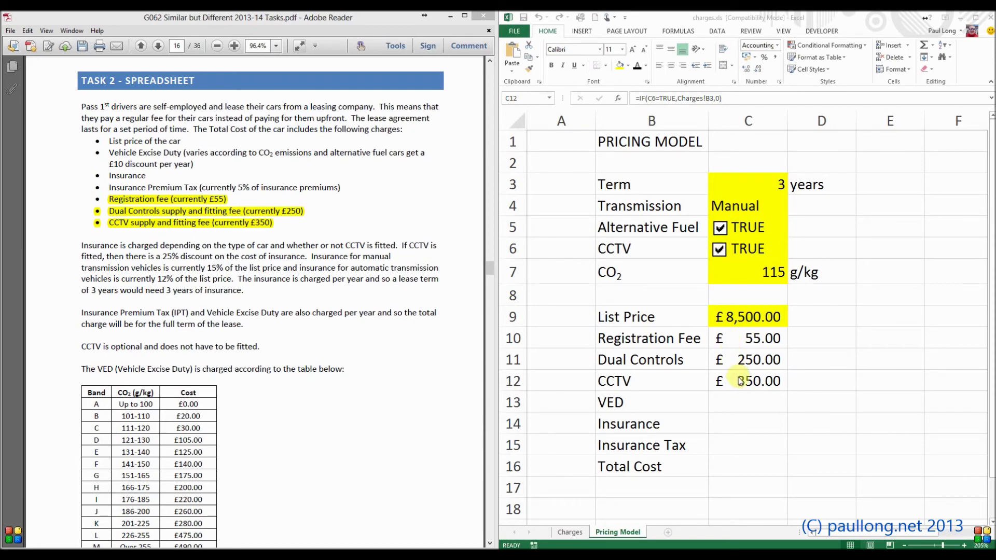
click(720, 253)
click(720, 251)
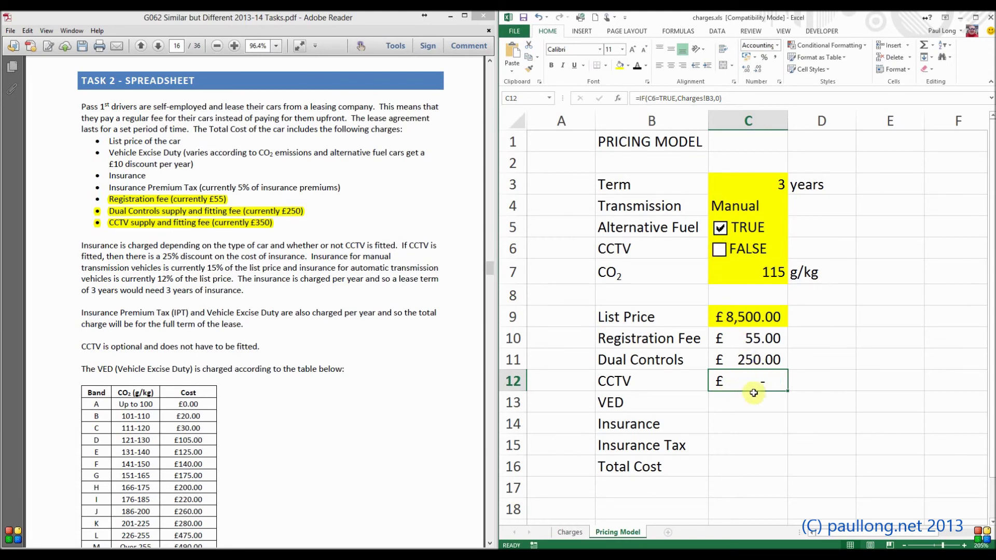
click(719, 251)
click(719, 251)
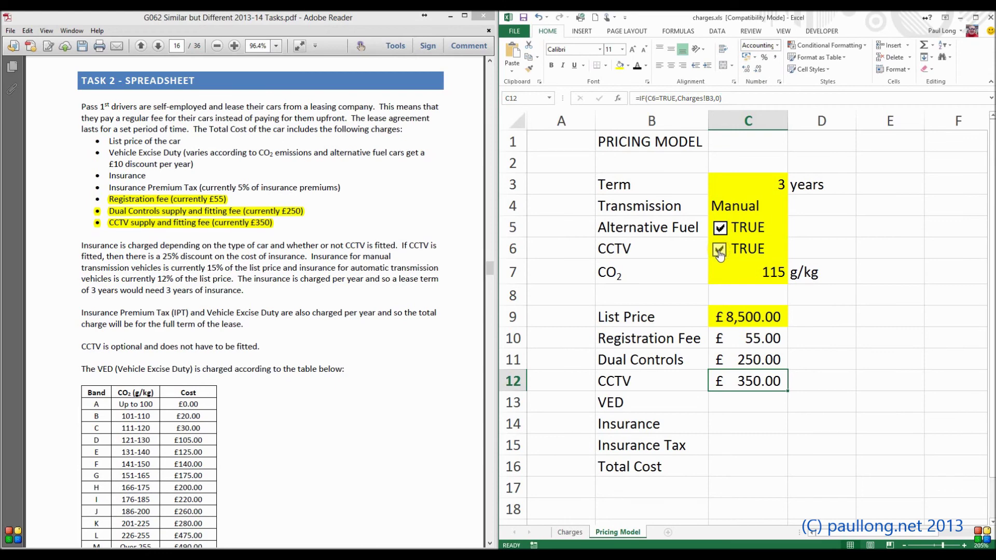
click(720, 252)
click(726, 98)
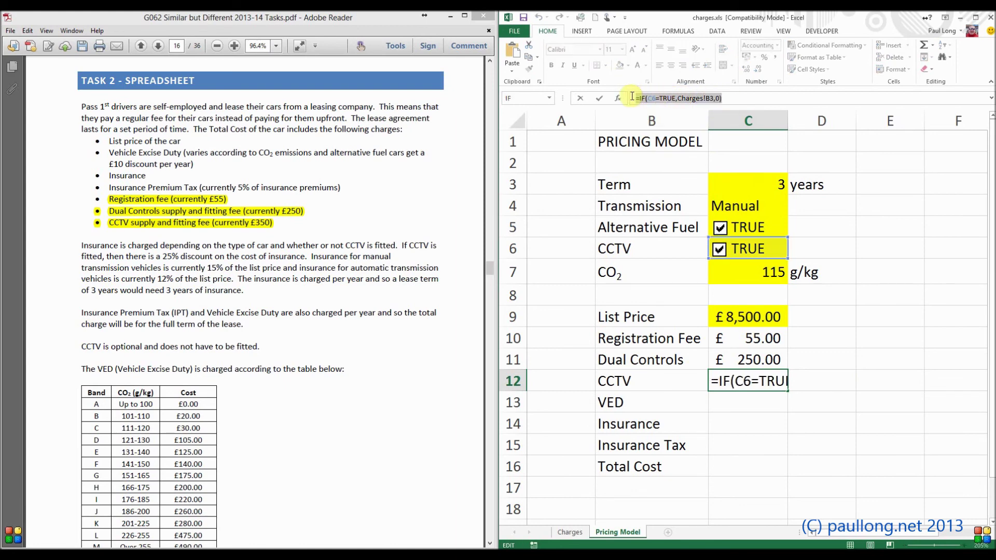
- Review the end of =IF(C6=TRUE,Charges!B3,0) in the formula bar
drag(722, 98, 705, 98)
click(729, 98)
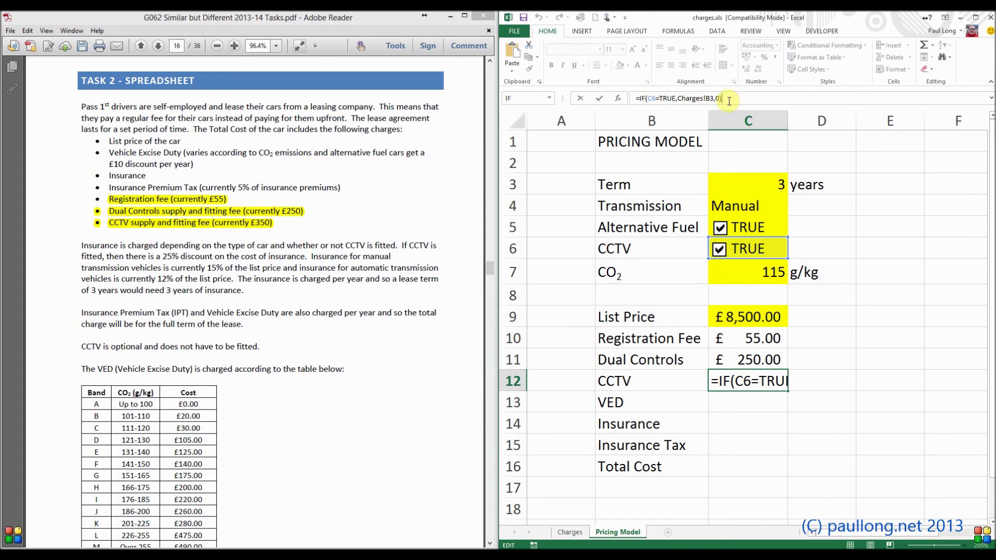